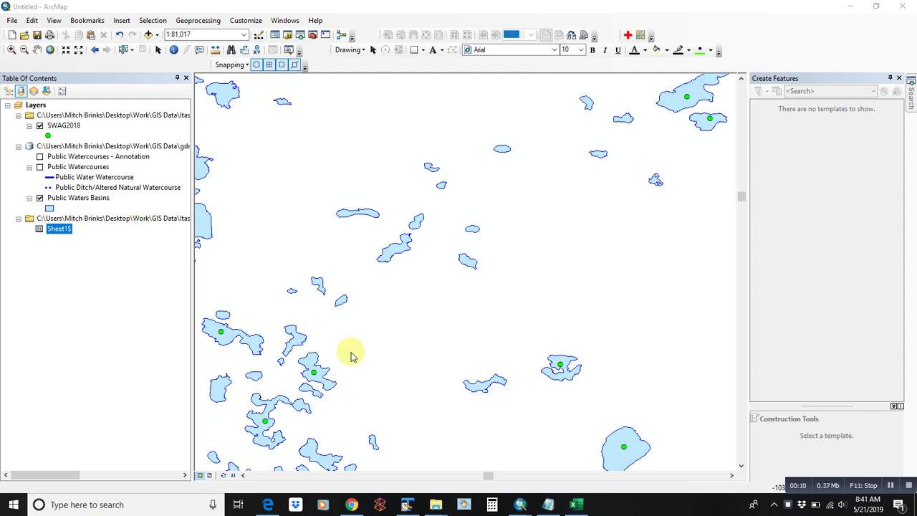
Step: Bring the GPSSitesFY19SWAGa.xlsx workbook of six lake sites to the front in Excel
left_click(573, 504)
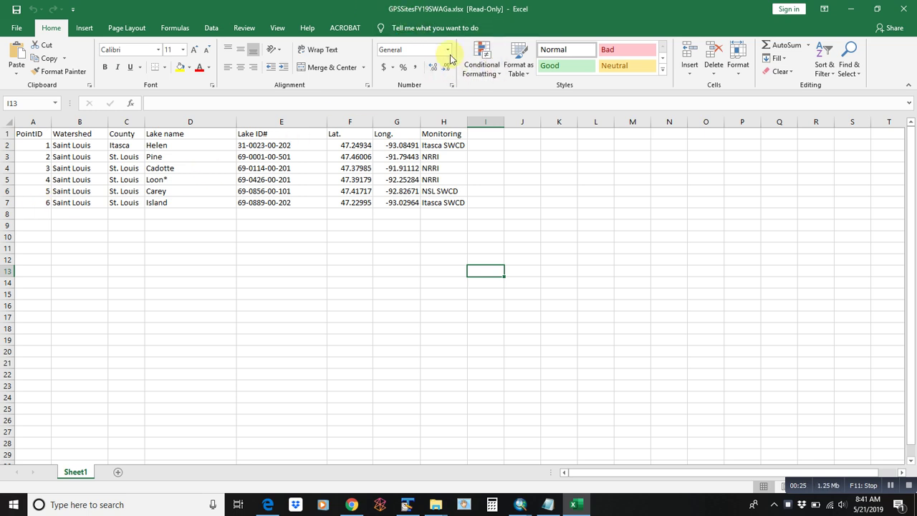
Step: After reviewing the six sites' Lat. and Long. values, minimize Excel to get back to ArcMap
left_click(848, 8)
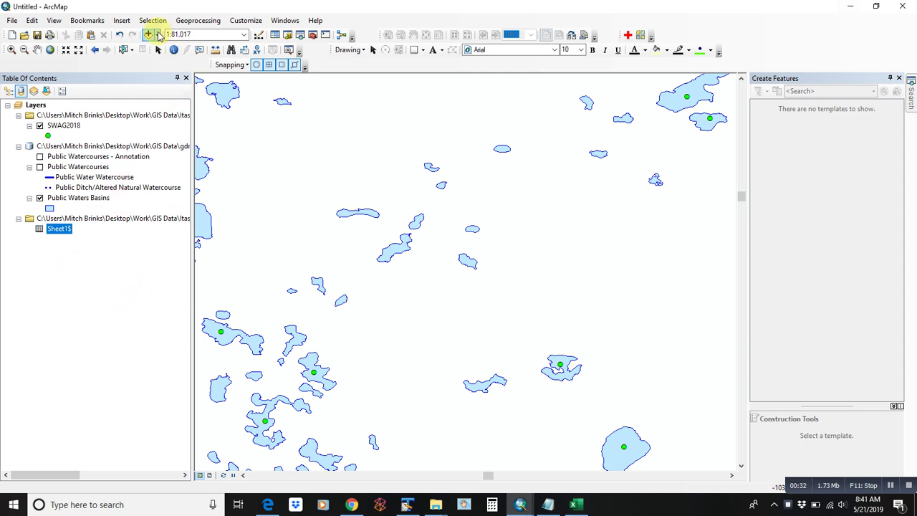
mouse_move(575, 507)
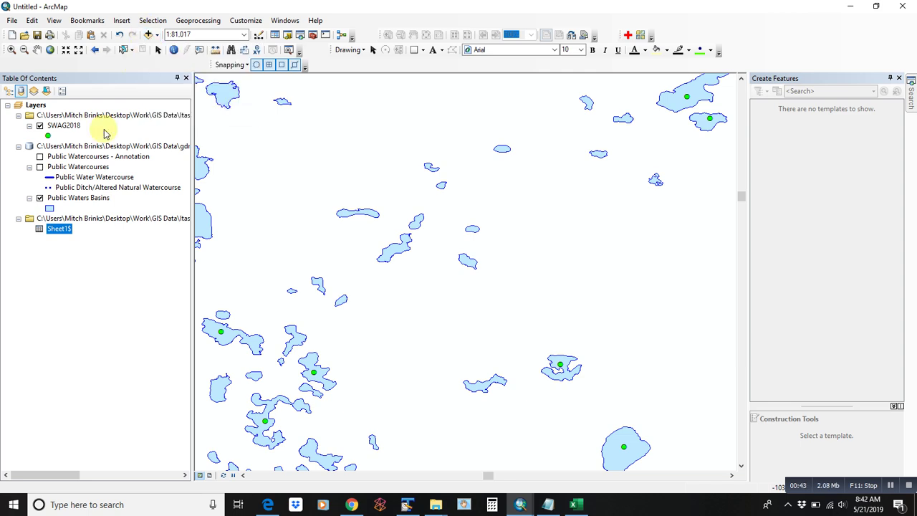
left_click(151, 34)
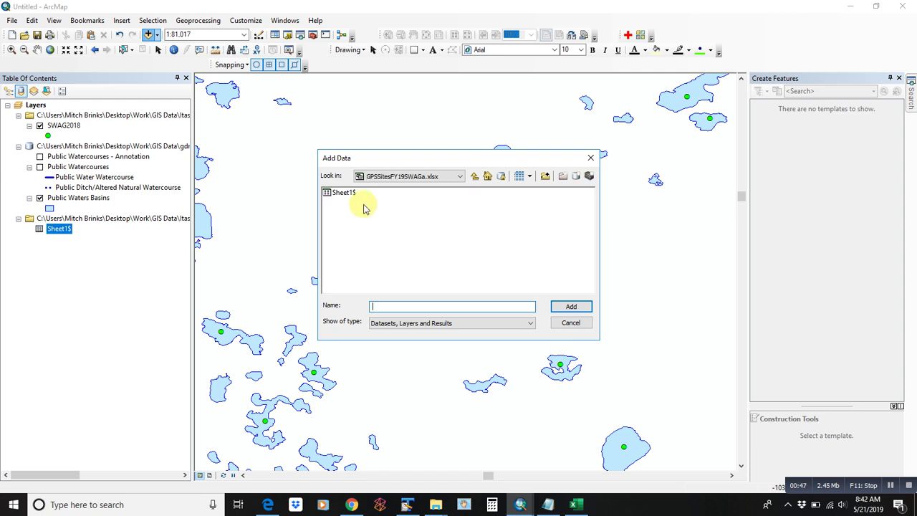
left_click(345, 193)
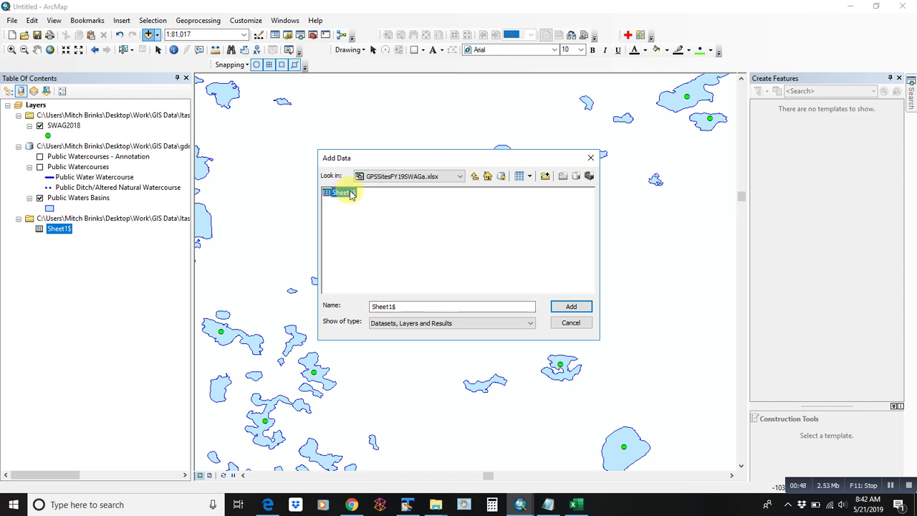
left_click(590, 158)
right_click(59, 230)
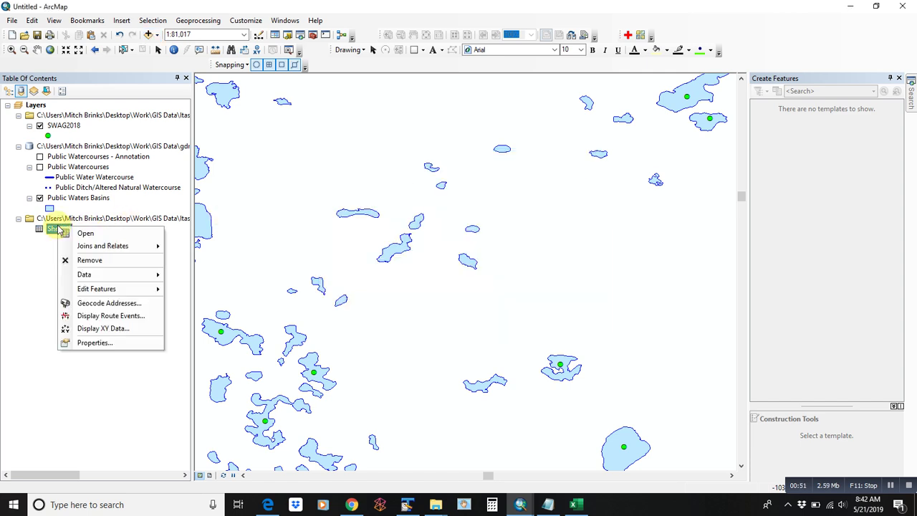
left_click(93, 237)
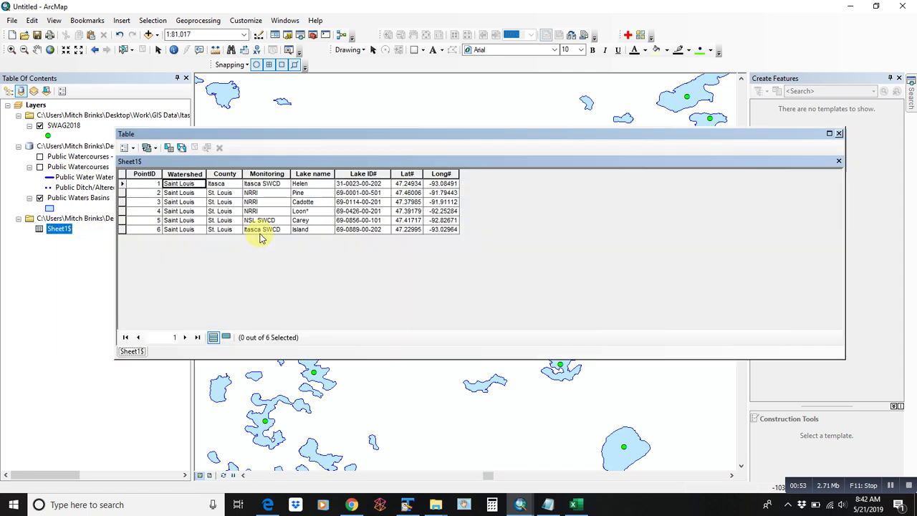
left_click(839, 134)
Step: Display Sheet1$ as XY data with X Long#, Y Lat# in GCS_WGS_1984, accepting the Object-ID warning
right_click(60, 233)
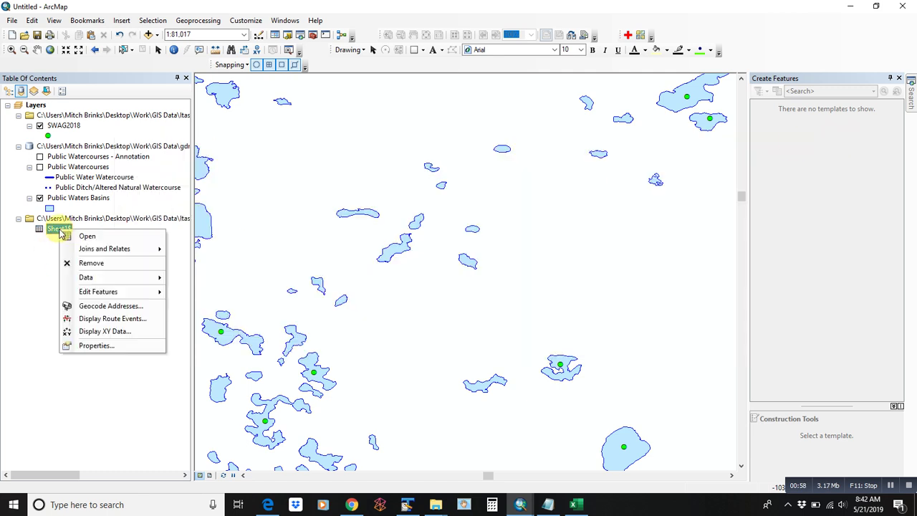
left_click(100, 331)
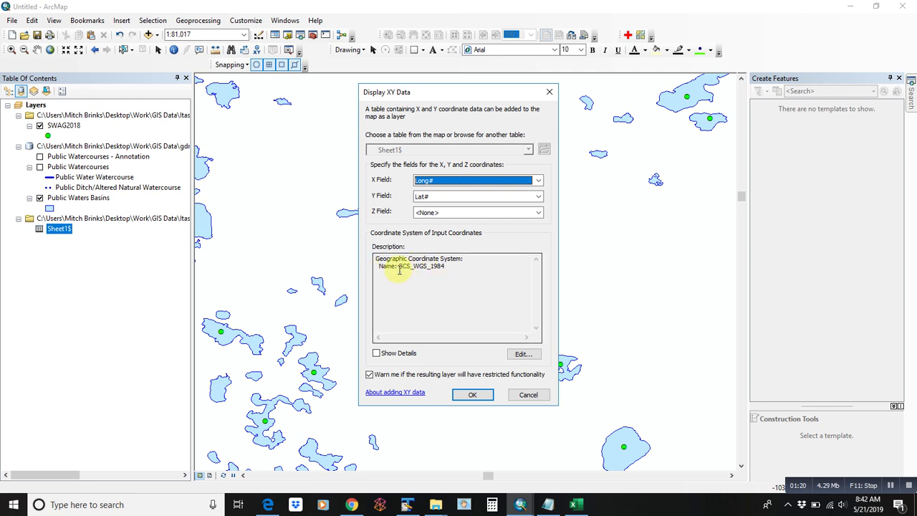
left_click(522, 354)
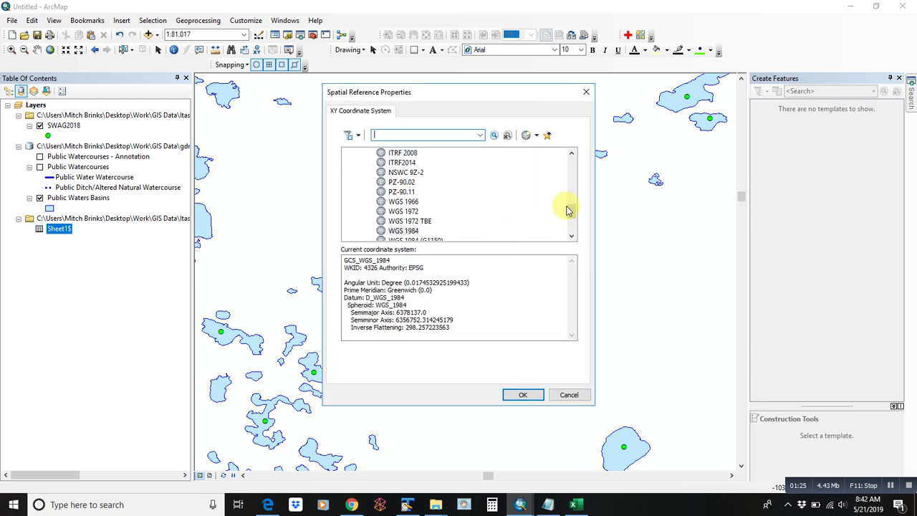
mouse_move(571, 209)
left_mouse_down()
mouse_move(574, 156)
mouse_move(573, 215)
left_mouse_up()
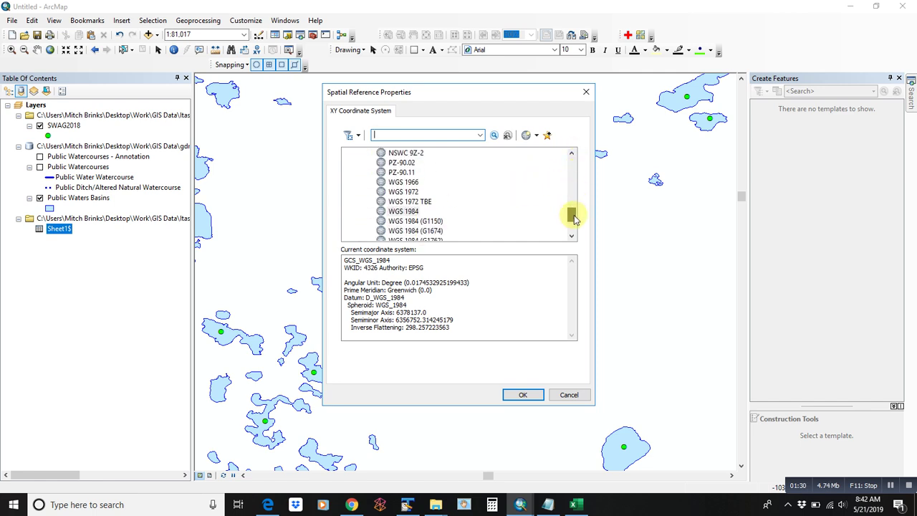
left_click(565, 394)
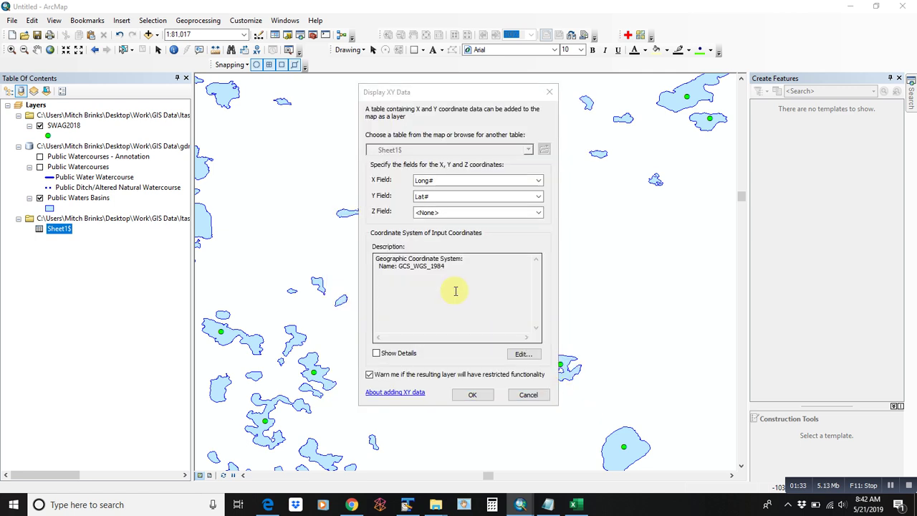
left_click(474, 396)
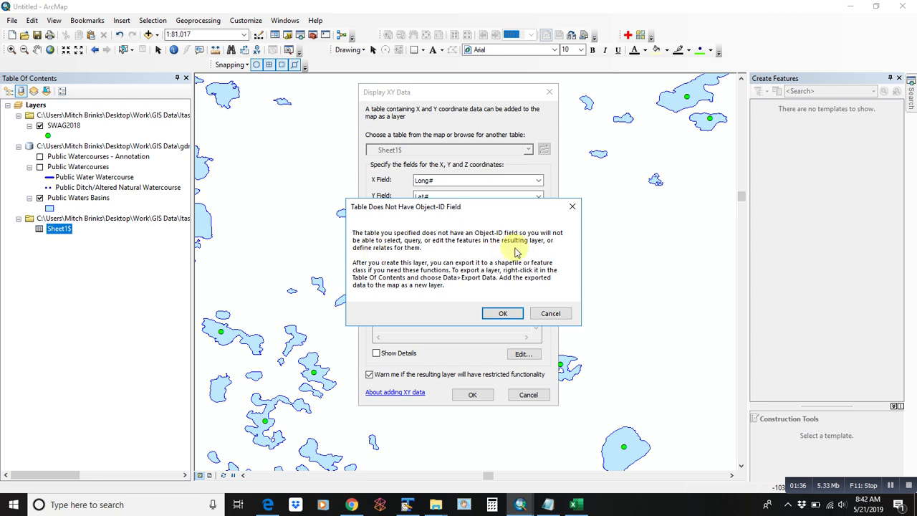
left_click(505, 314)
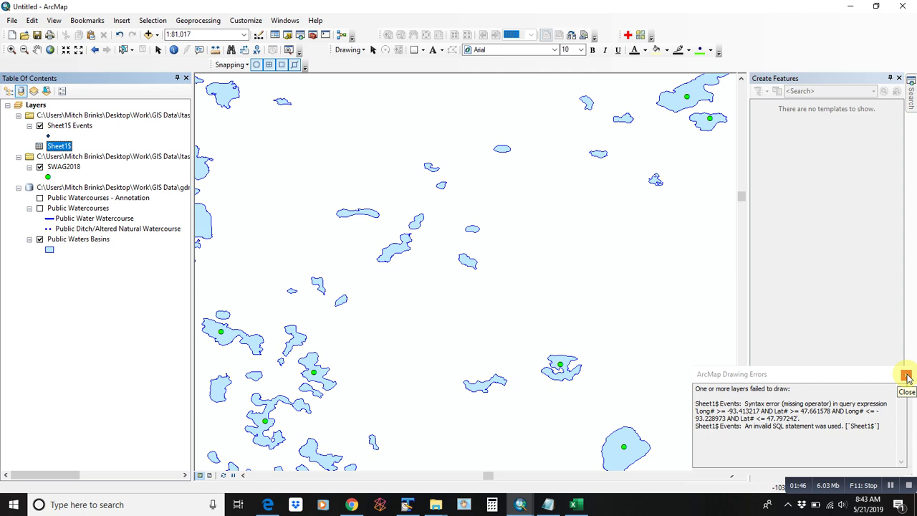
Step: Dismiss the drawing errors, turn off SWAG2018, and zoom to the Sheet1$ Events layer's extent
left_click(906, 376)
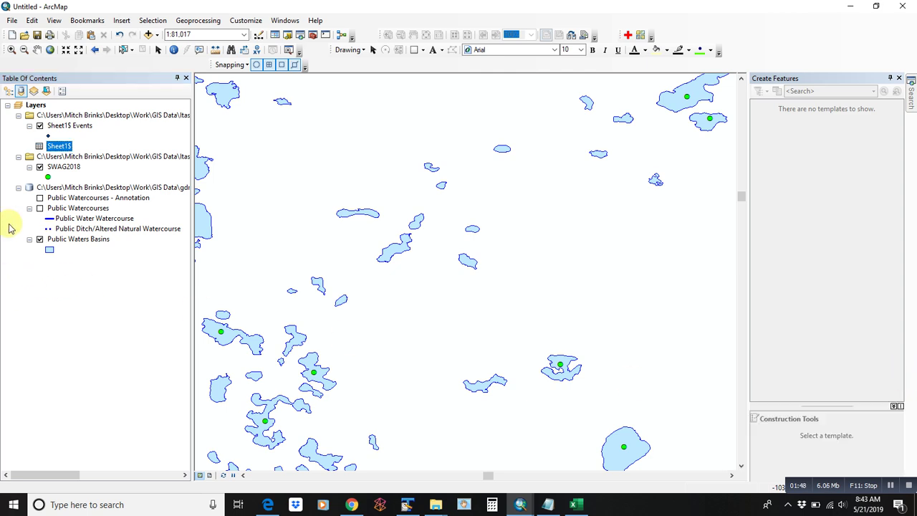
left_click(40, 166)
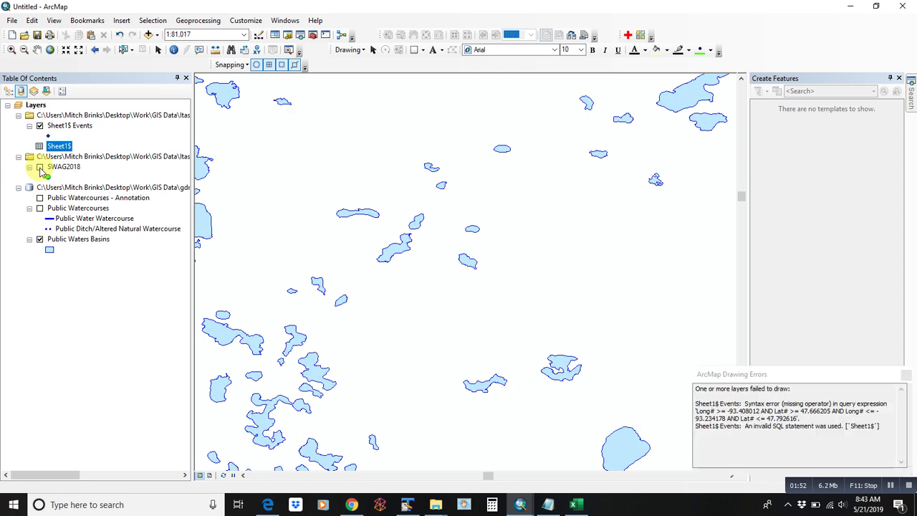
right_click(59, 125)
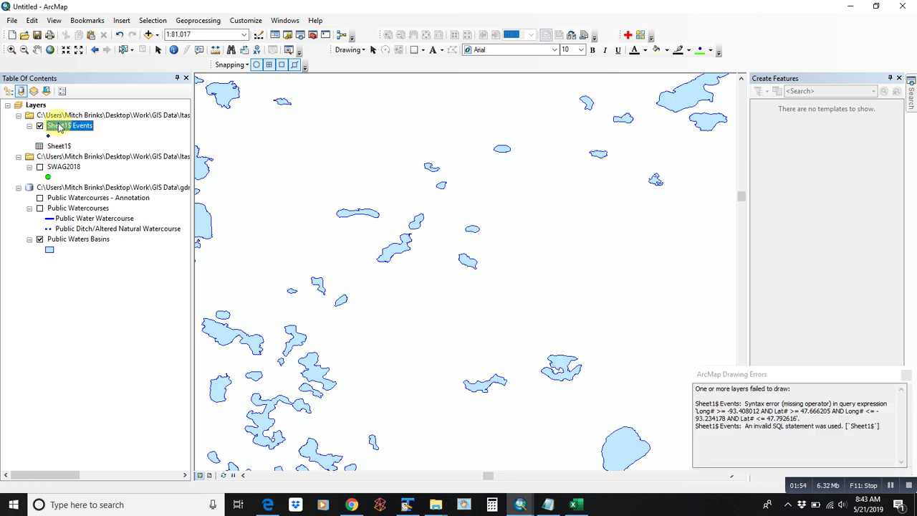
left_click(104, 186)
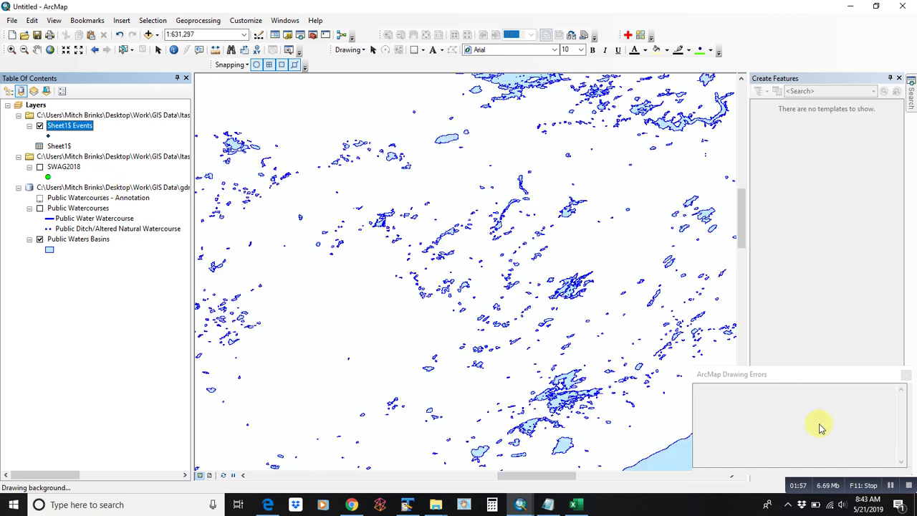
left_click(907, 376)
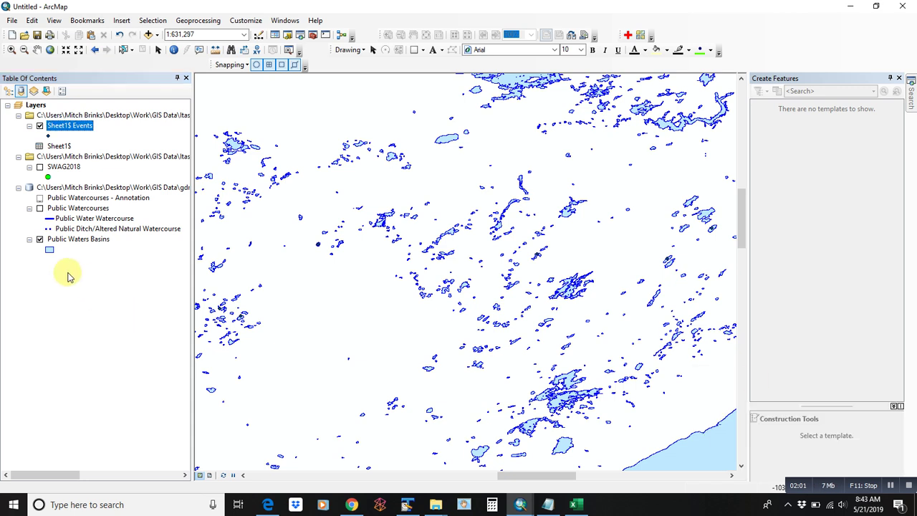
left_click(40, 239)
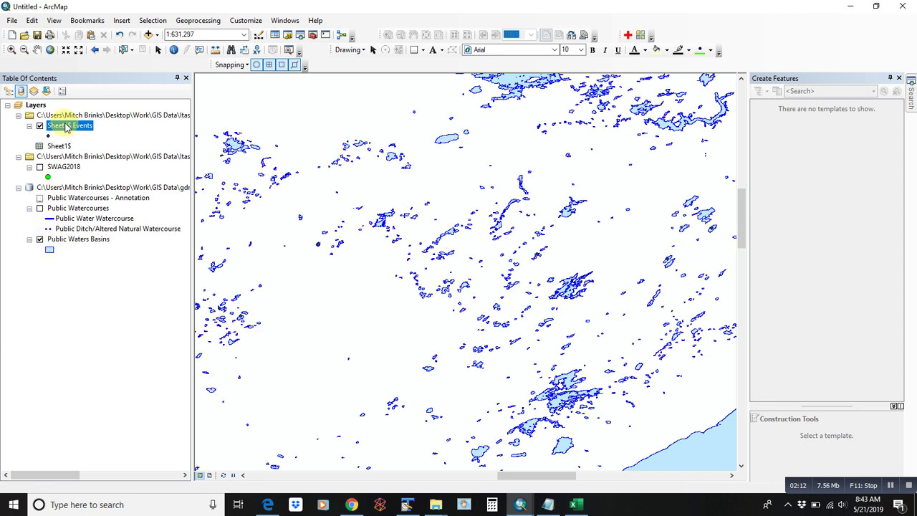
Step: Hide the lake basin polygons and inspect the export and data frame coordinate settings without changing them
left_click(39, 239)
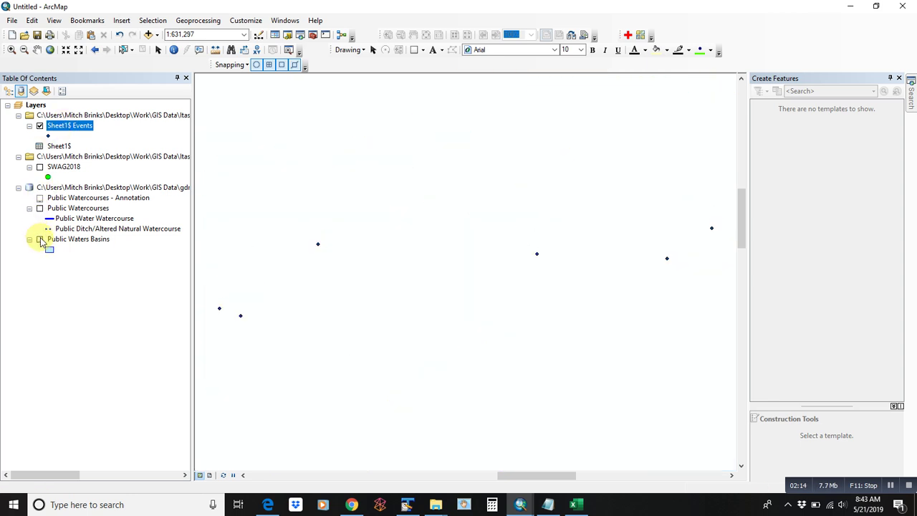
right_click(78, 127)
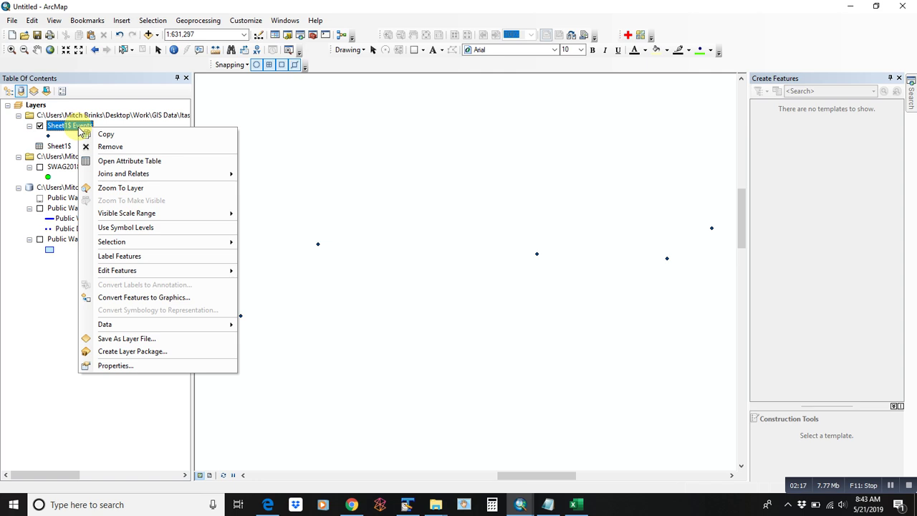
mouse_move(142, 329)
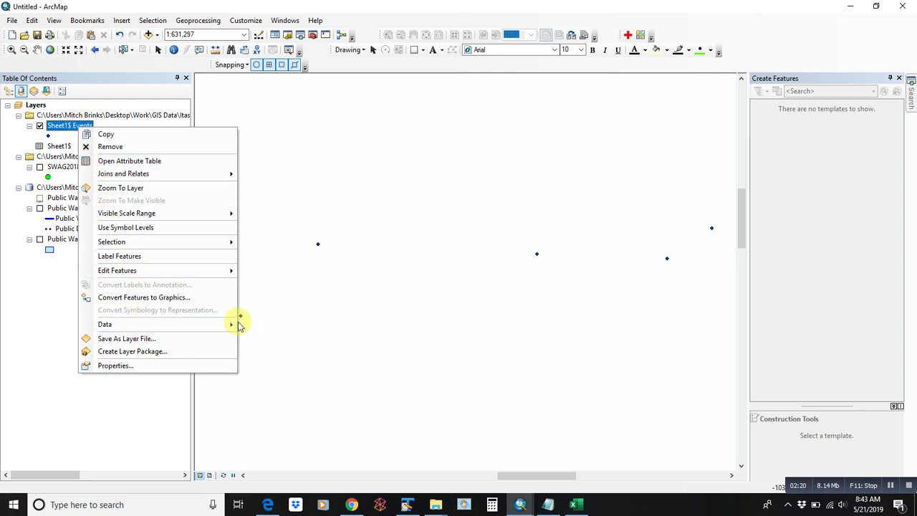
left_click(289, 338)
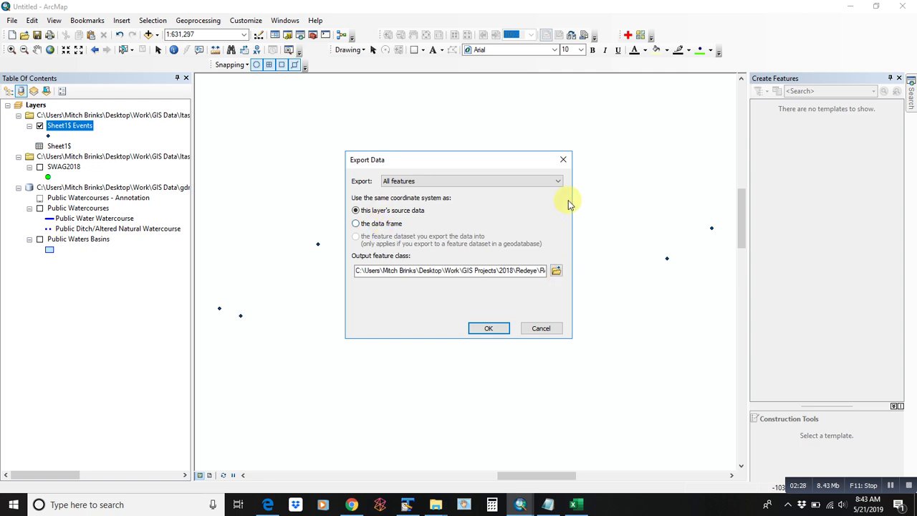
left_click(563, 159)
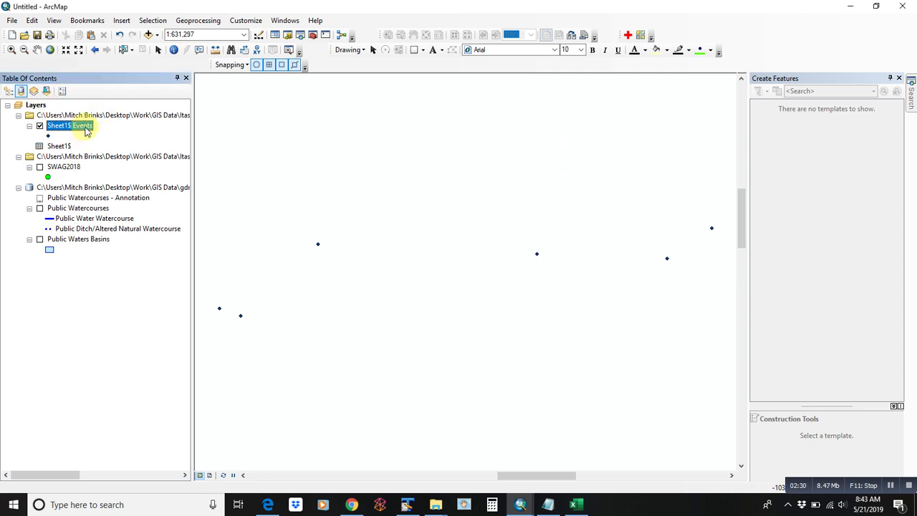
right_click(32, 106)
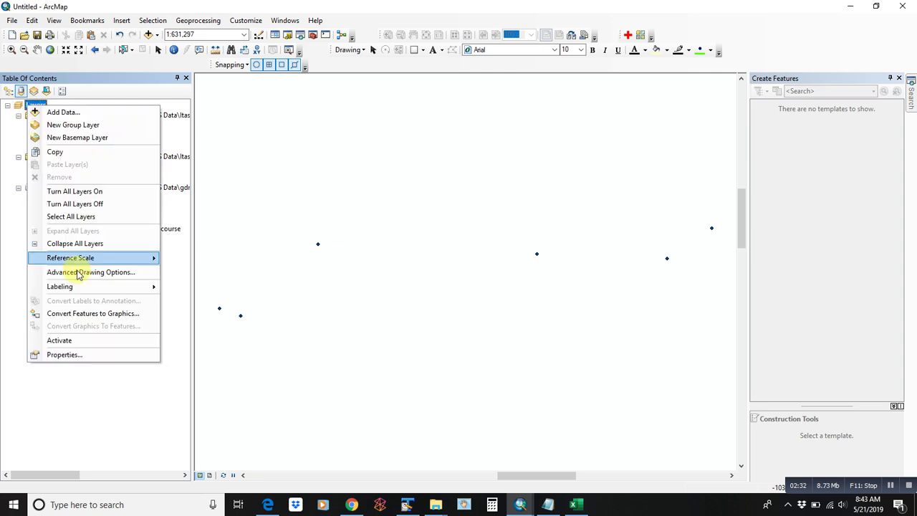
left_click(95, 340)
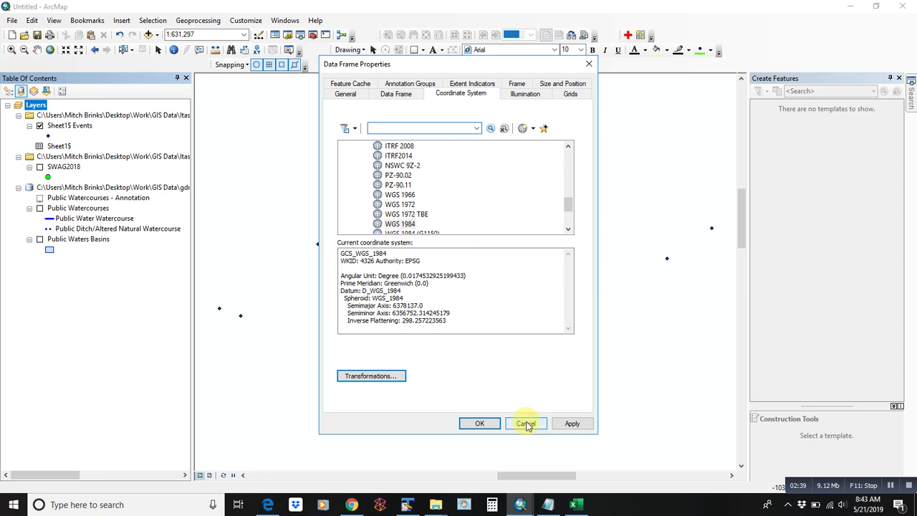
left_click(525, 424)
Step: Export Sheet1$ Events to the GIS Data > Itasca > Lakes folder as a Shapefile
right_click(84, 127)
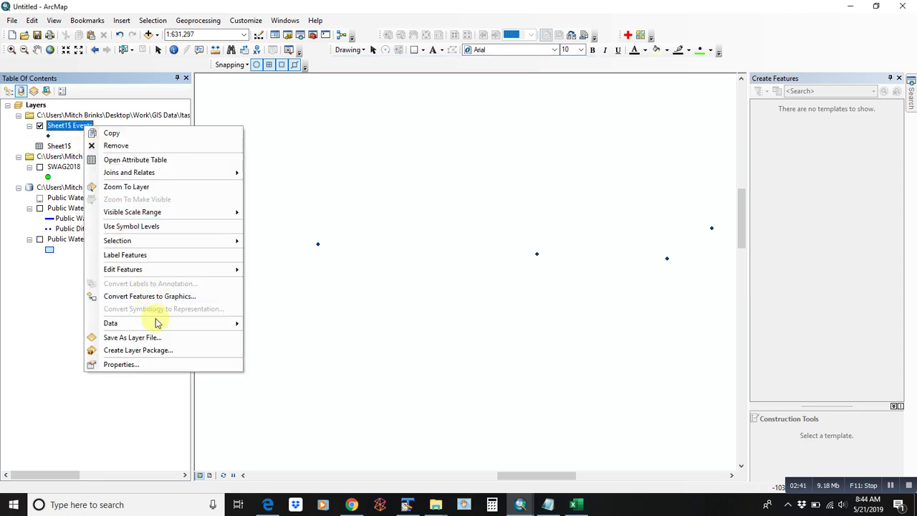
mouse_move(155, 322)
left_click(289, 337)
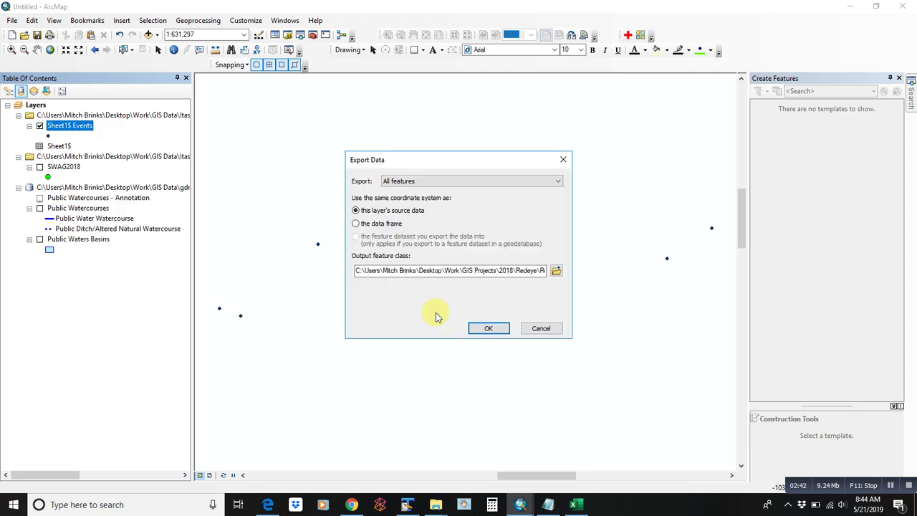
left_click(556, 271)
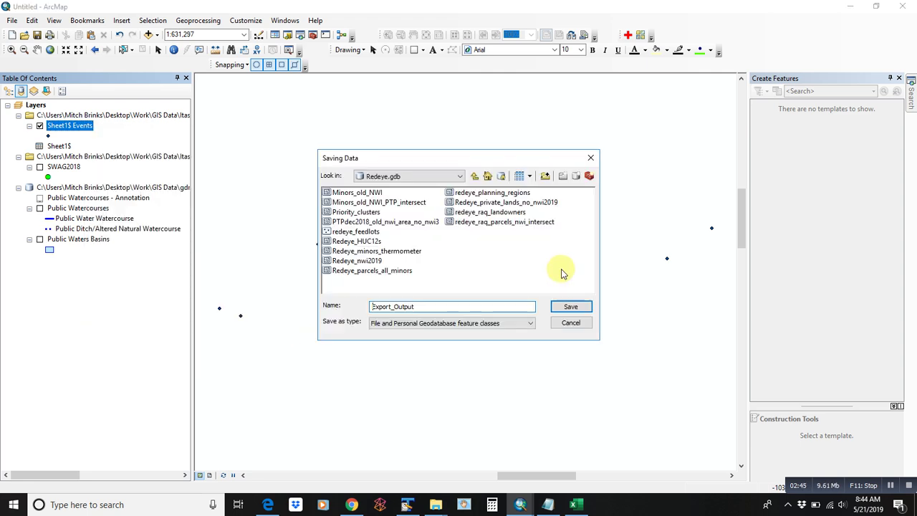
left_click(461, 176)
left_click(477, 217)
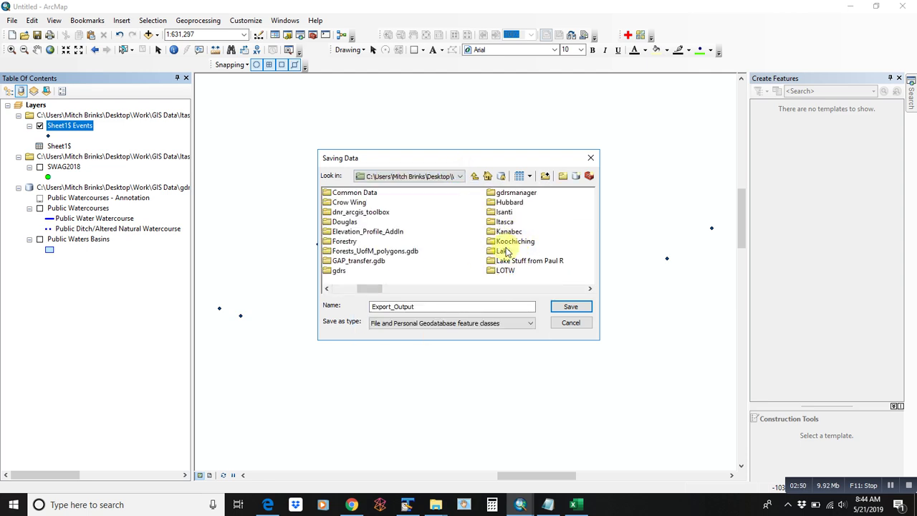
double_click(504, 221)
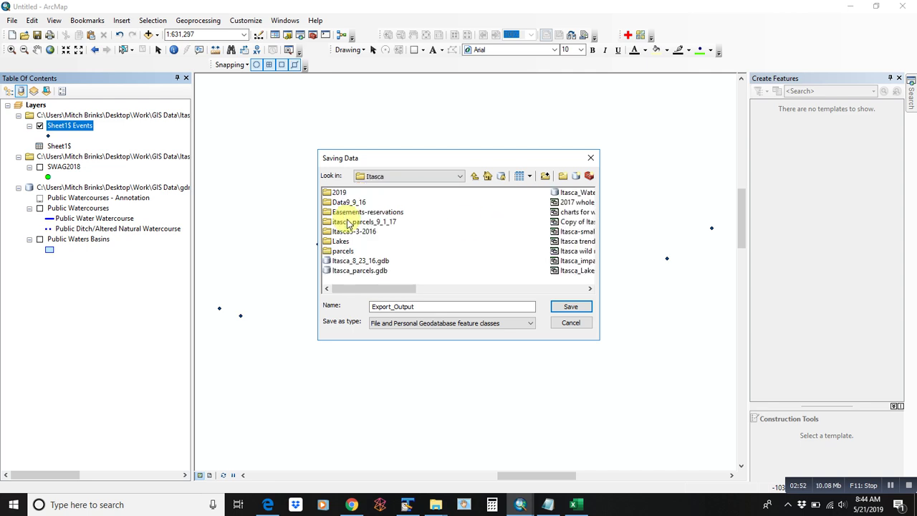
double_click(340, 243)
left_click(409, 323)
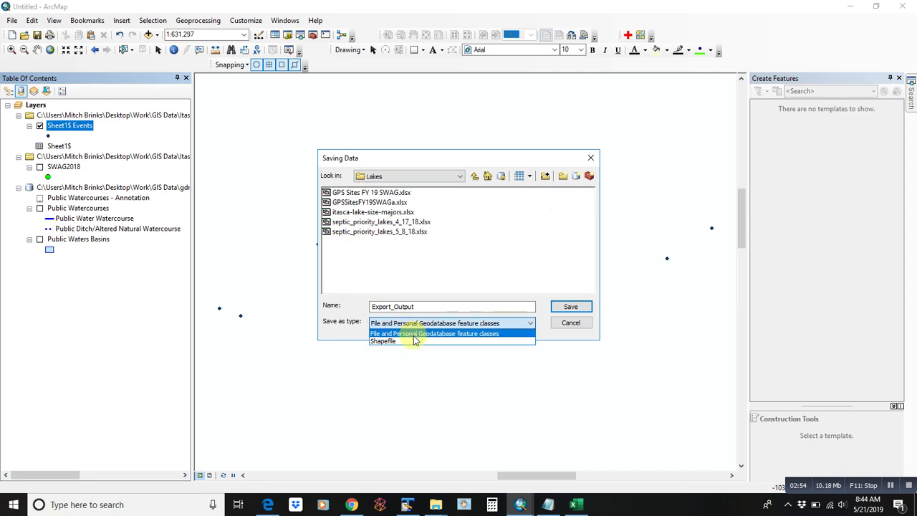
left_click(412, 342)
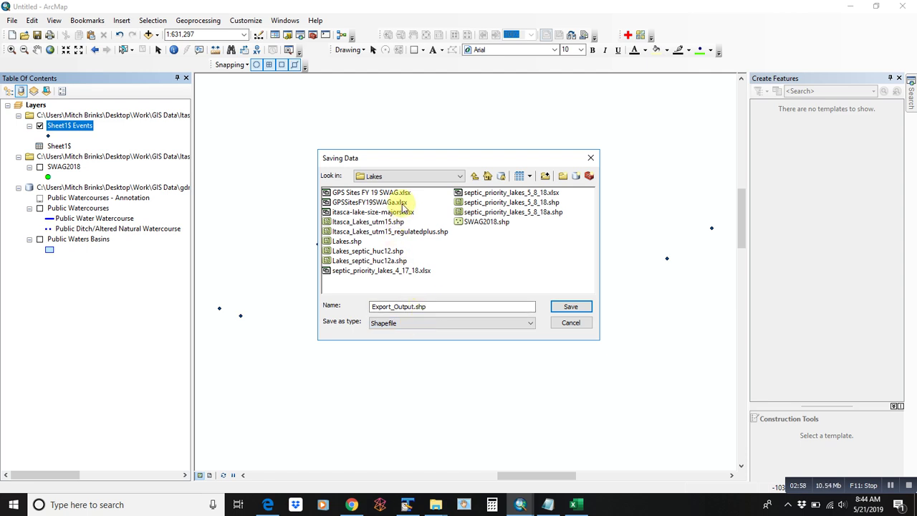
Step: Name the output SWAG2019.shp and run the export
left_click(486, 222)
left_click(403, 305)
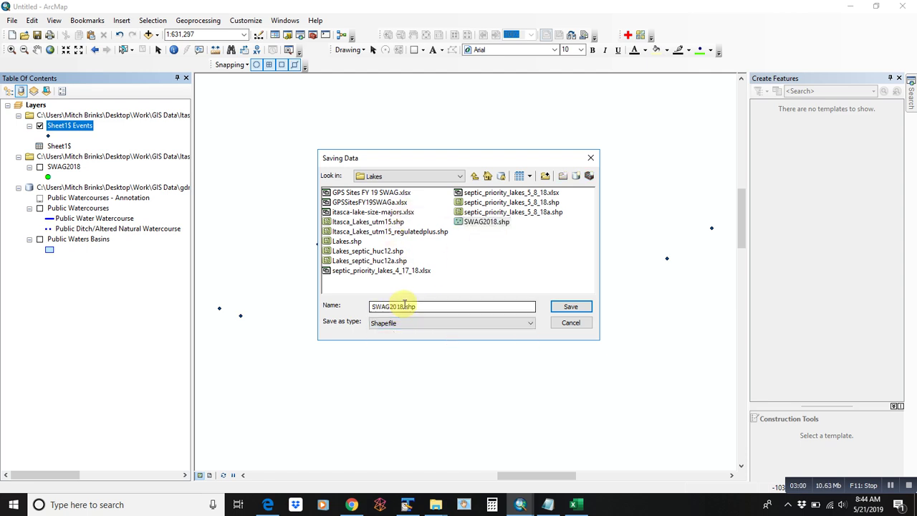
key("BackSpace")
type("9")
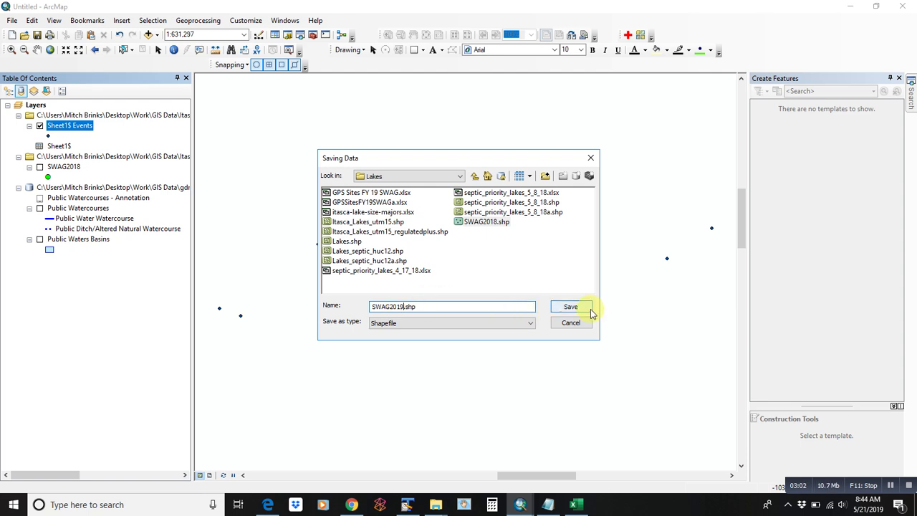
left_click(570, 306)
left_click(487, 329)
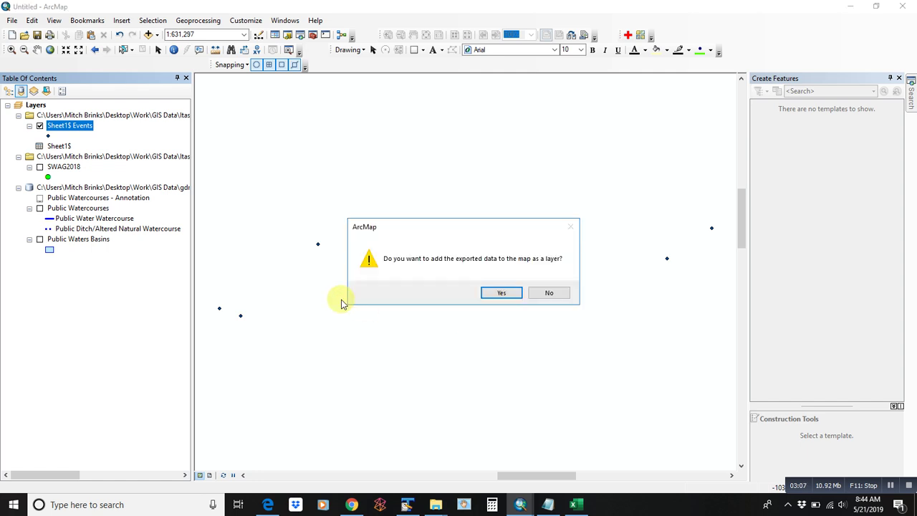
Step: Add SWAG2019 to the map, hide SWAG2018, and symbolize its points with an orange circle
left_click(484, 292)
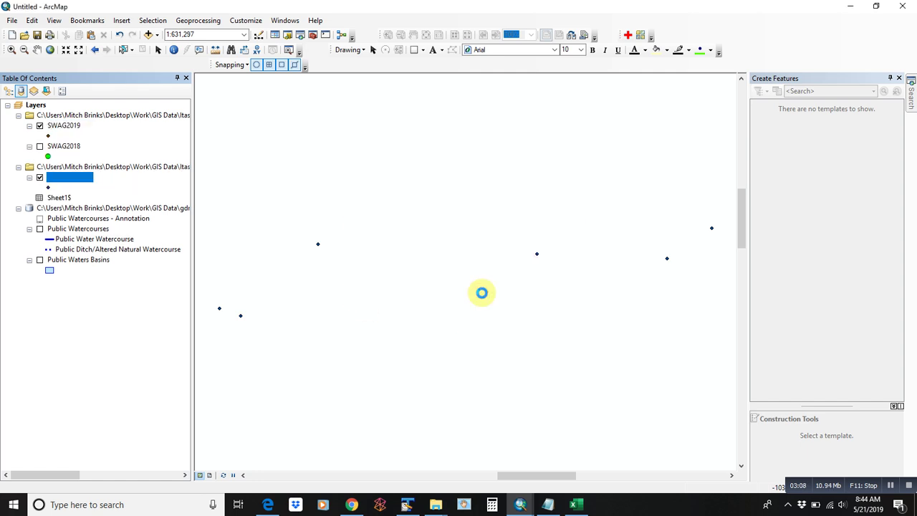
left_click(40, 145)
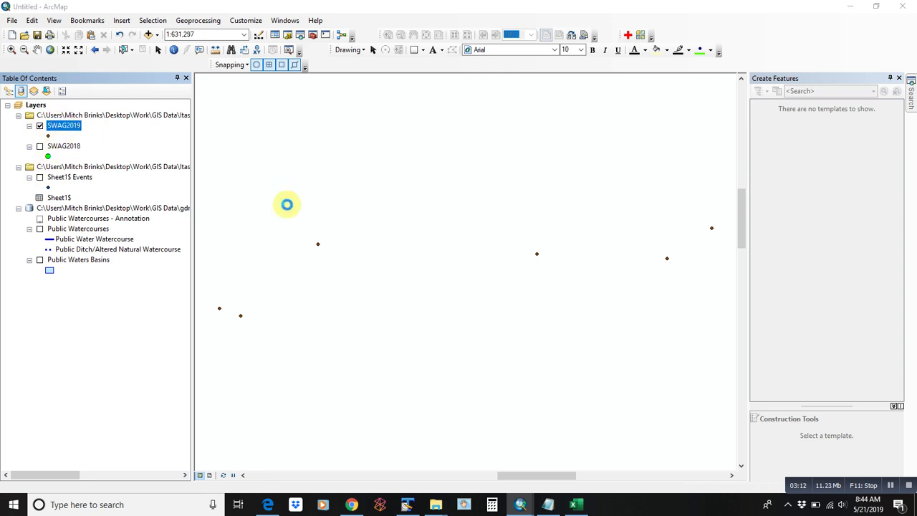
left_click(419, 186)
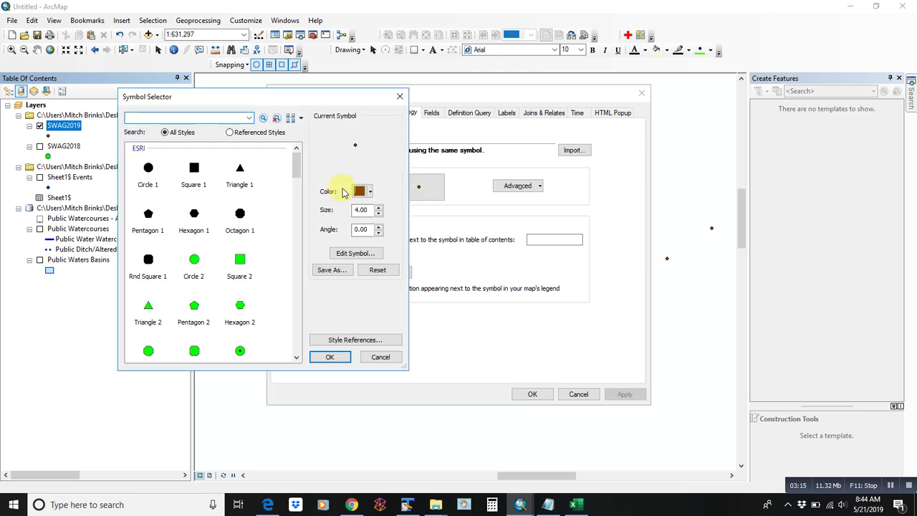
left_click(368, 191)
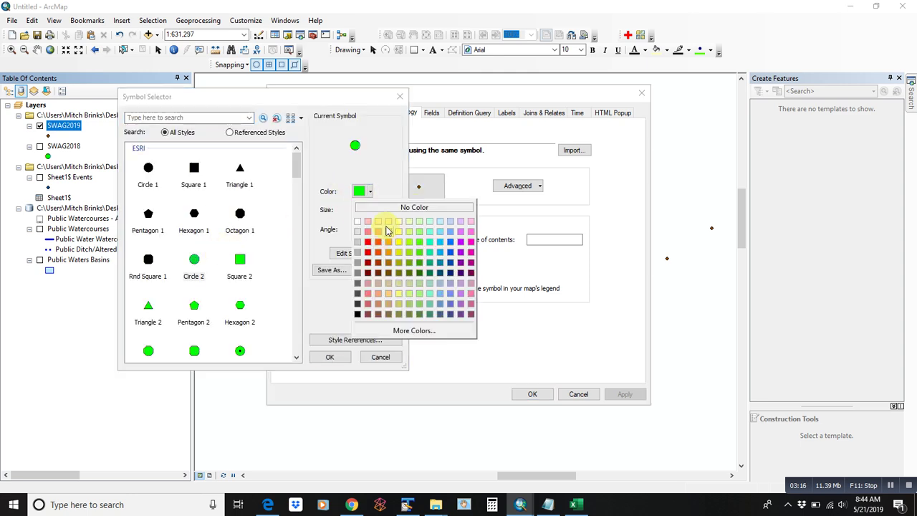
left_click(387, 242)
left_click(332, 358)
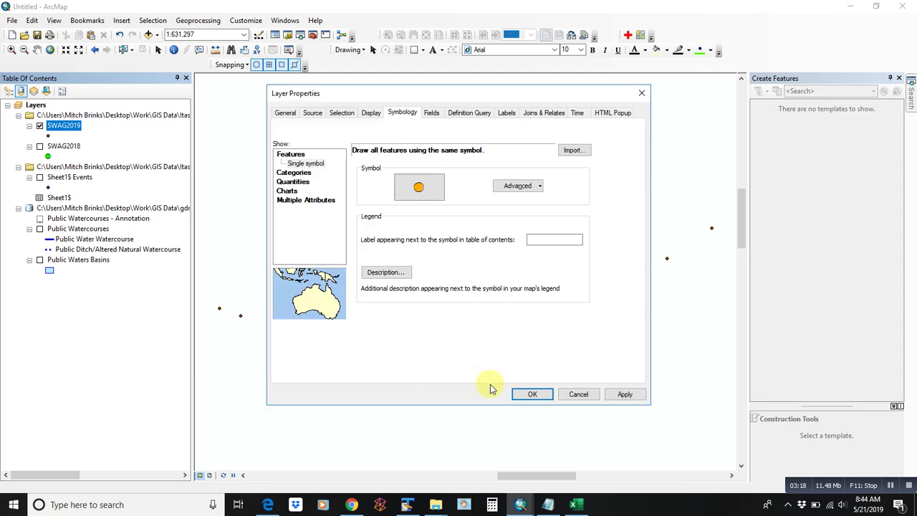
left_click(311, 113)
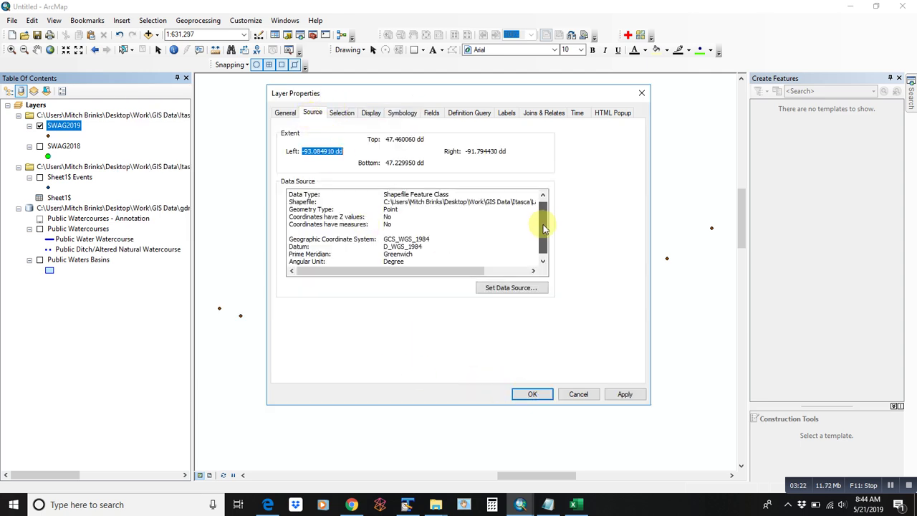
left_click(402, 113)
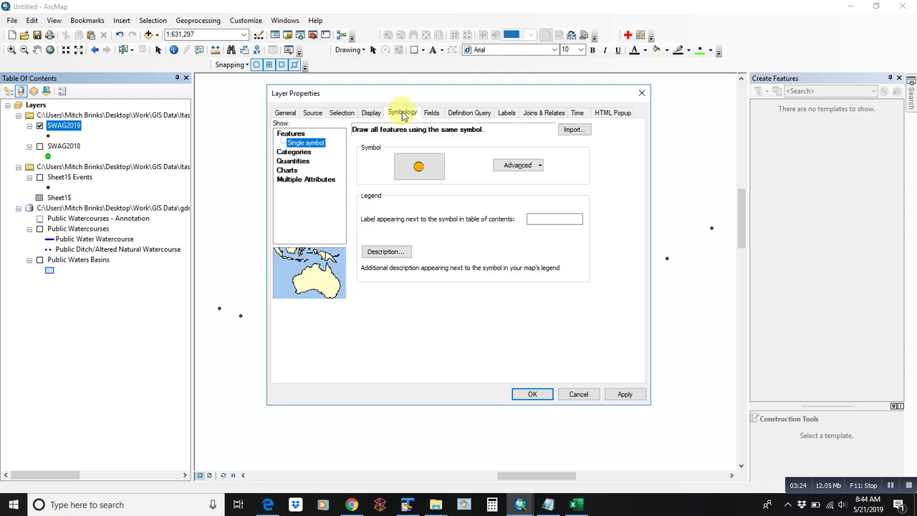
left_click(417, 165)
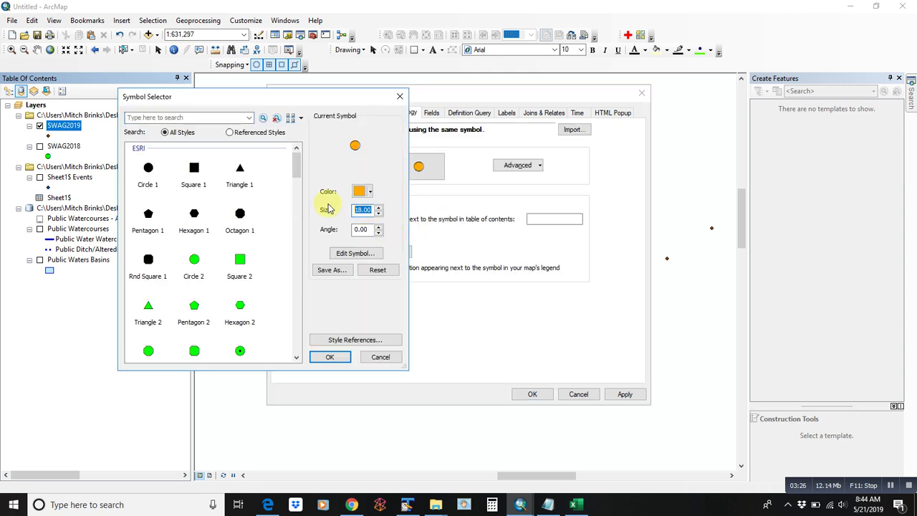
left_click(331, 357)
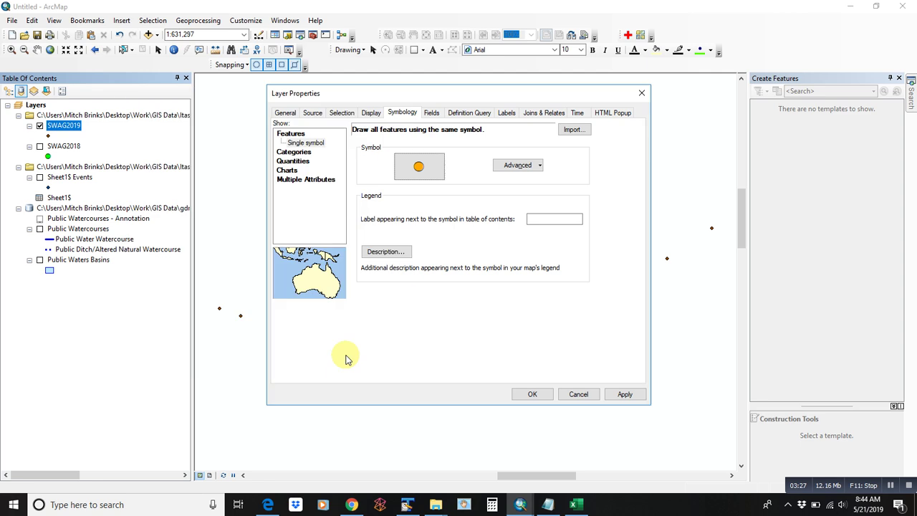
left_click(530, 394)
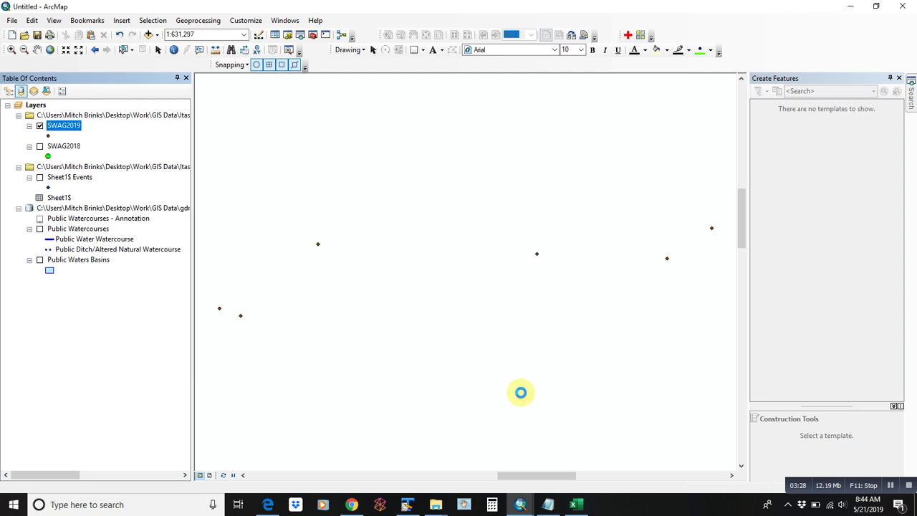
Step: Turn on Public Waters Basins and zoom in around the orange SWAG2019 points over the lakes
left_click(40, 260)
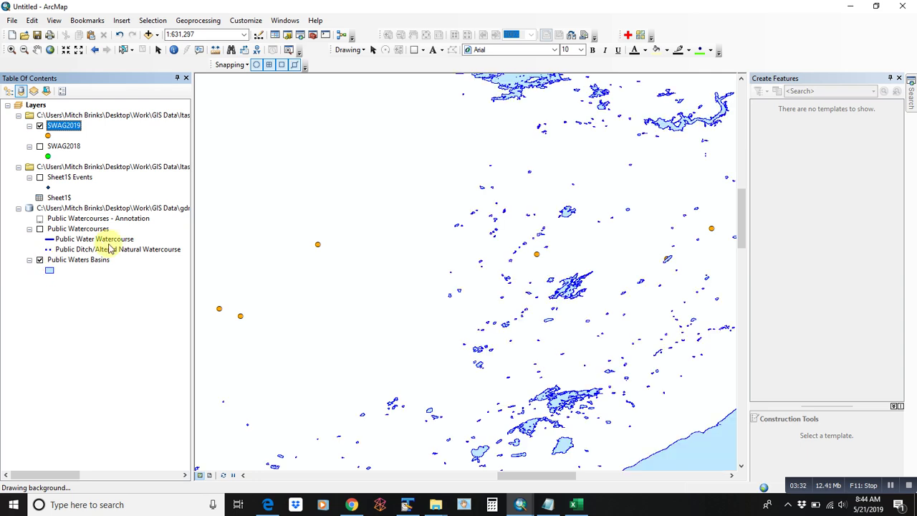
left_click(11, 50)
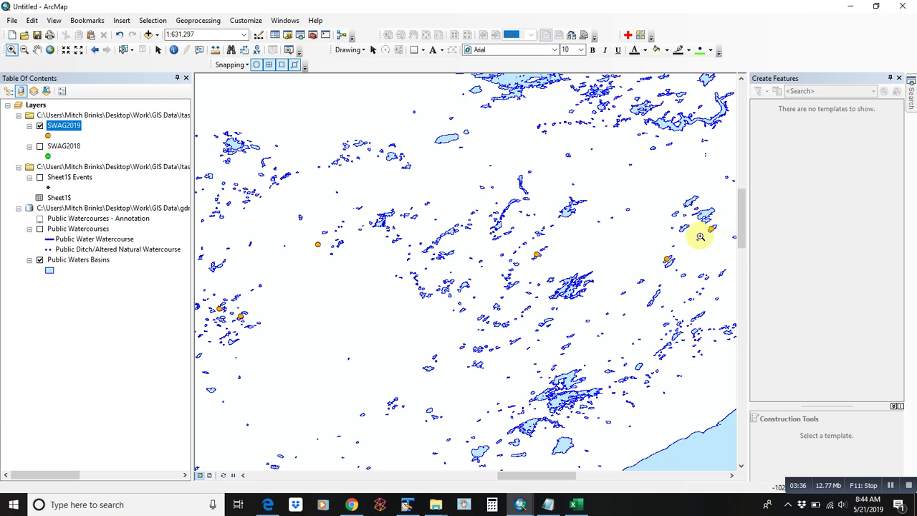
left_click(524, 277)
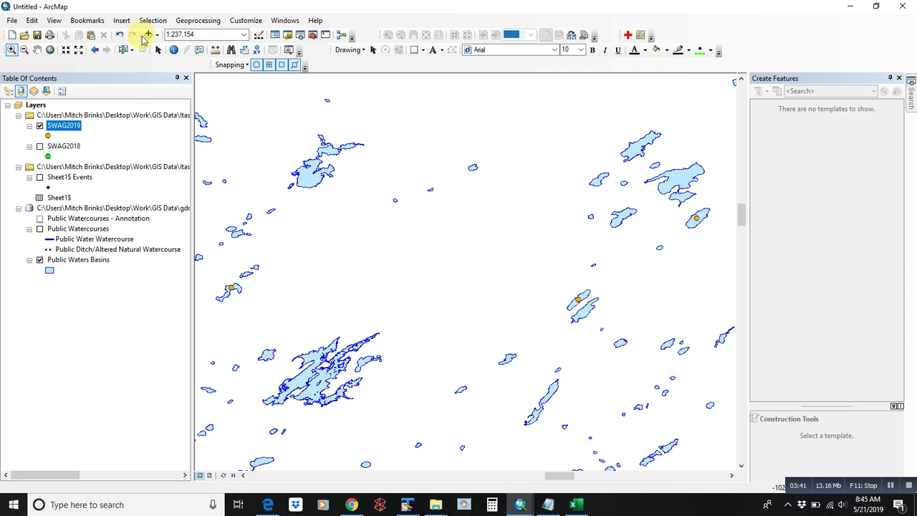
left_click(176, 51)
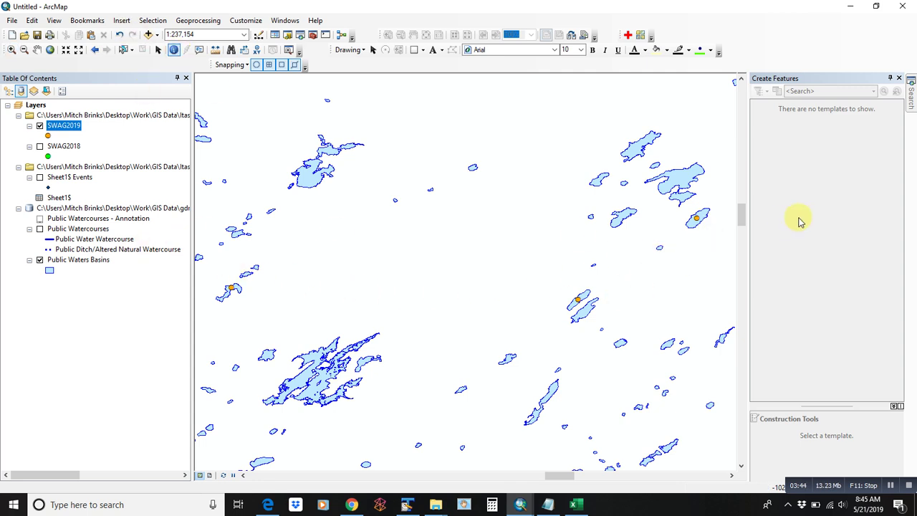
left_click(706, 213)
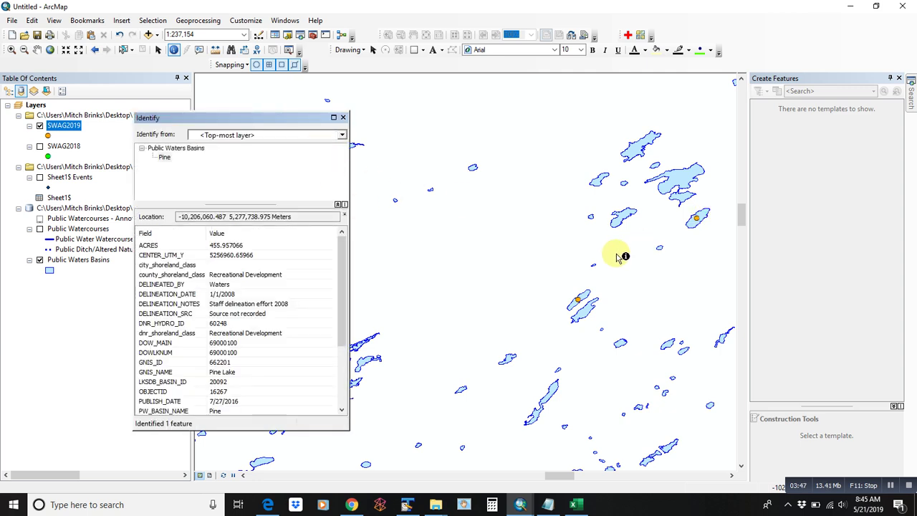
left_click(582, 298)
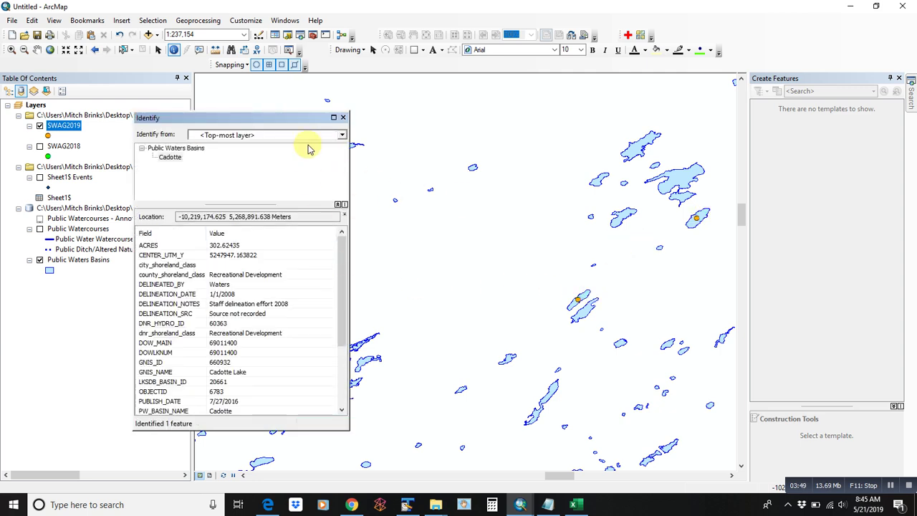
left_click(344, 118)
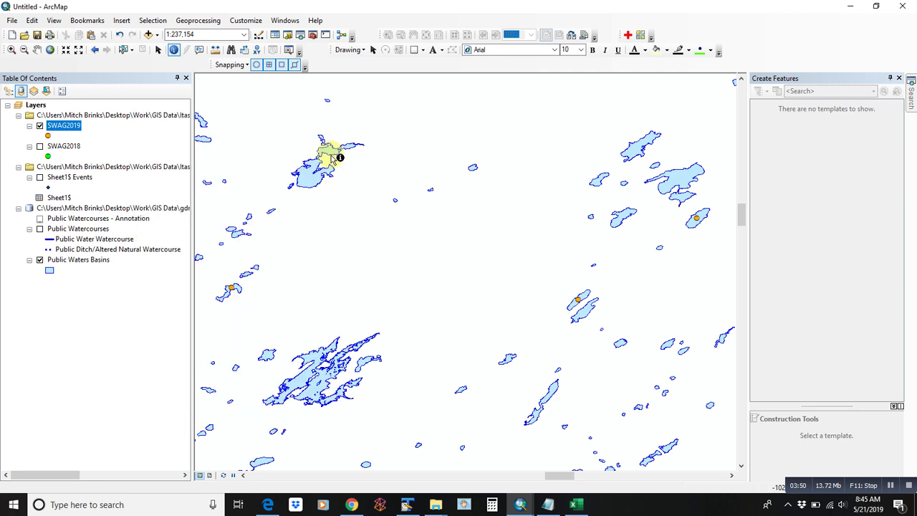
left_click(239, 290)
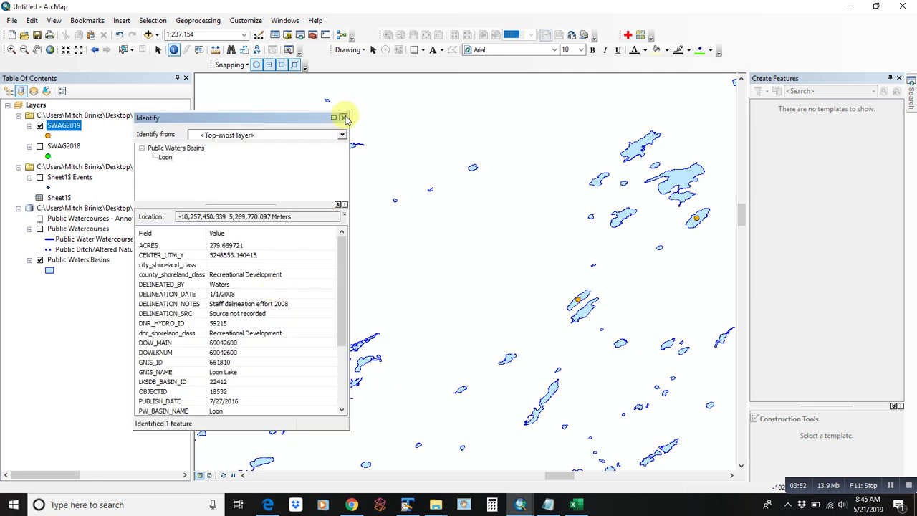
left_click(344, 118)
right_click(66, 125)
left_click(125, 159)
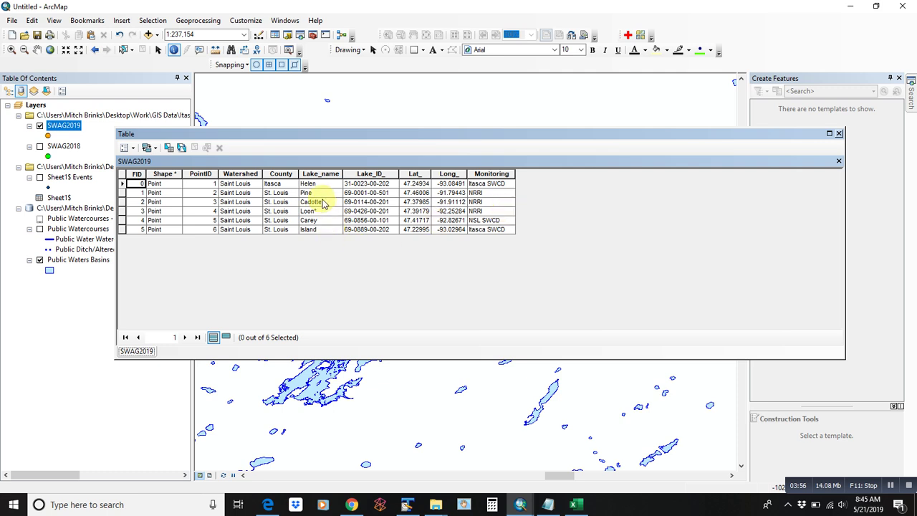
left_click(839, 133)
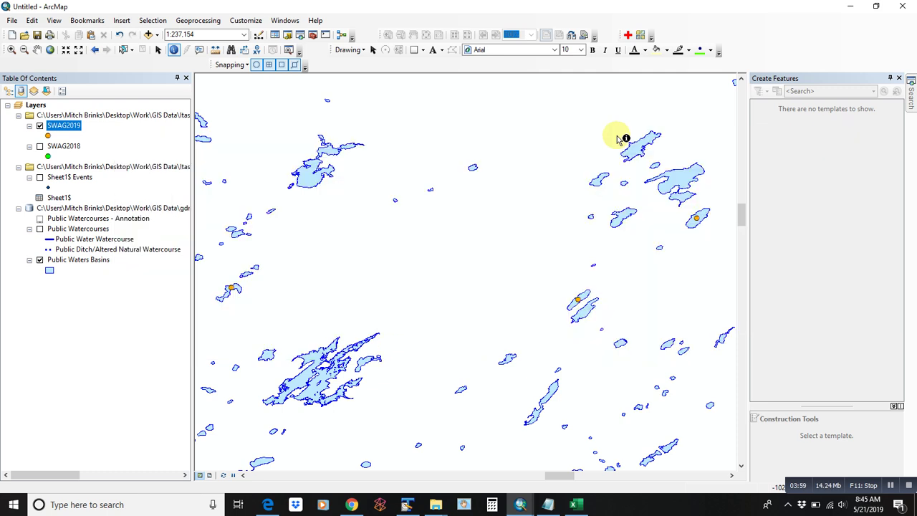